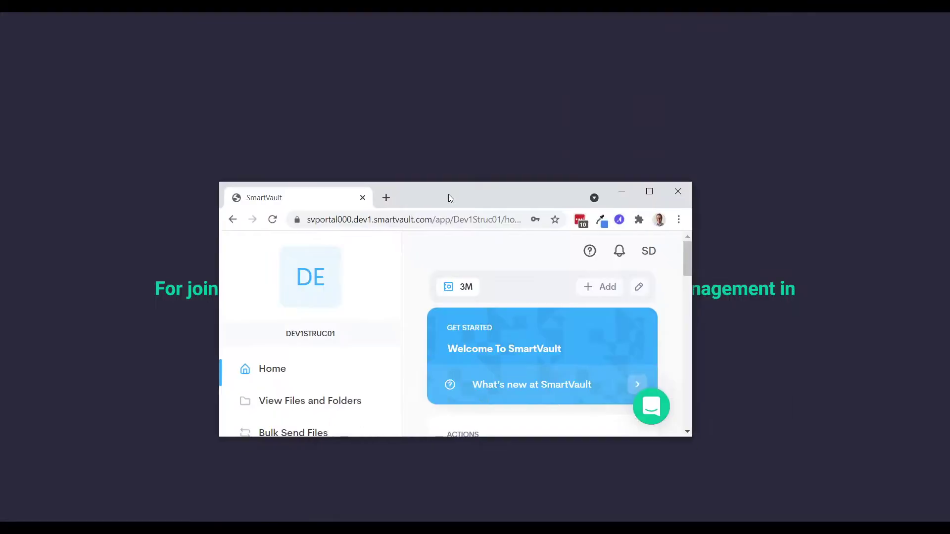
- Maximize Chrome, open Client Management and log out of the SmartVault account
{"action": "double_click", "coordinate": [448, 198]}
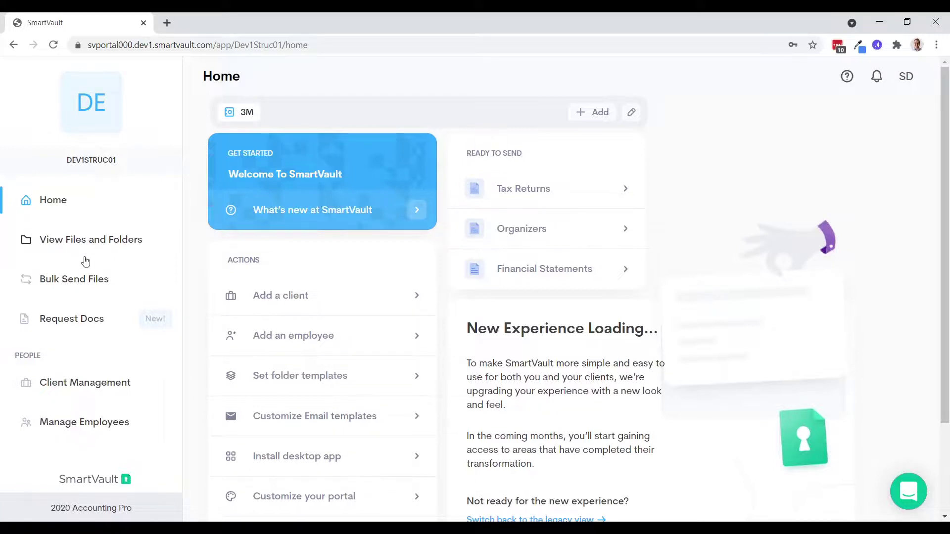
{"action": "left_click", "coordinate": [87, 383]}
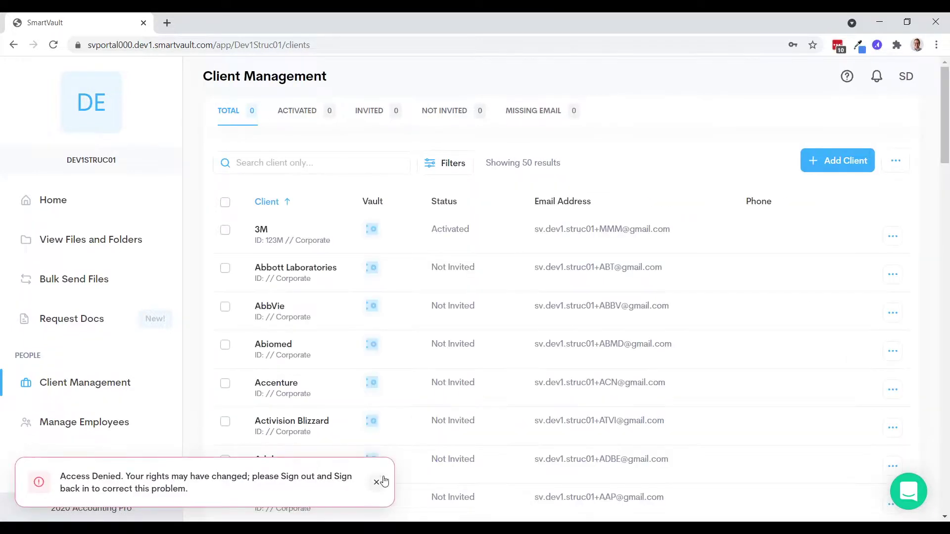
{"action": "left_click", "coordinate": [905, 78]}
{"action": "left_click", "coordinate": [881, 141]}
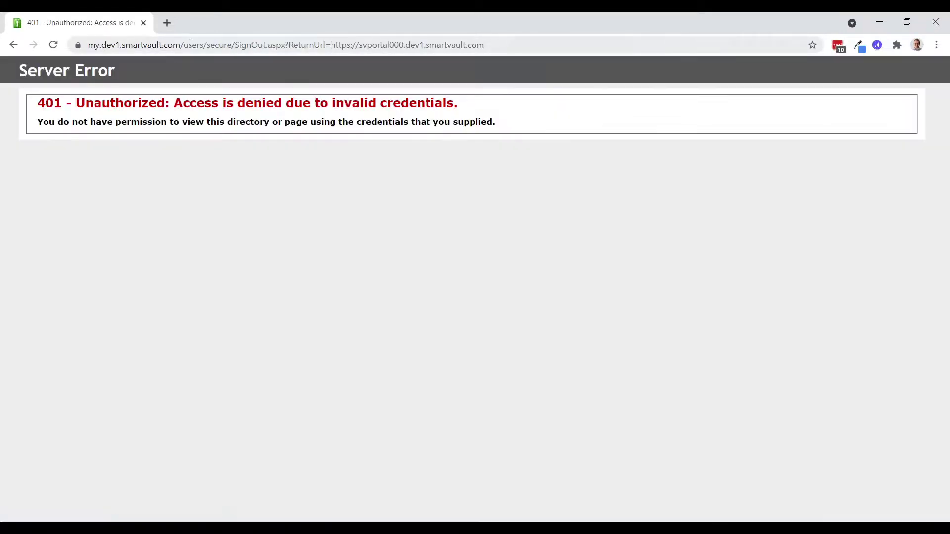
- Return to the bare-domain sign-in page and sign in with the corrected account e-mail
{"action": "left_click_drag", "start_coordinate": [181, 45], "coordinate": [869, 75]}
{"action": "key", "text": "BackSpace"}
{"action": "key", "text": "Return"}
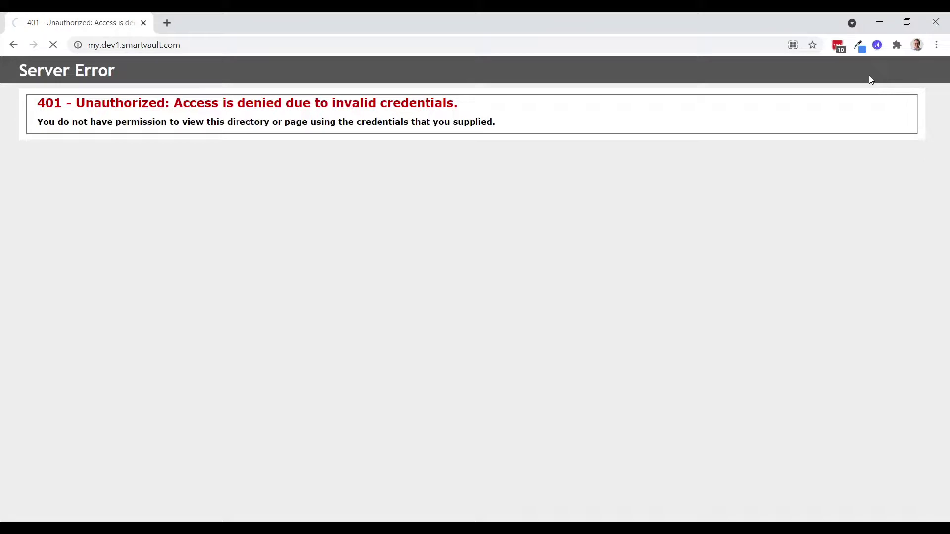
{"action": "left_click", "coordinate": [468, 204]}
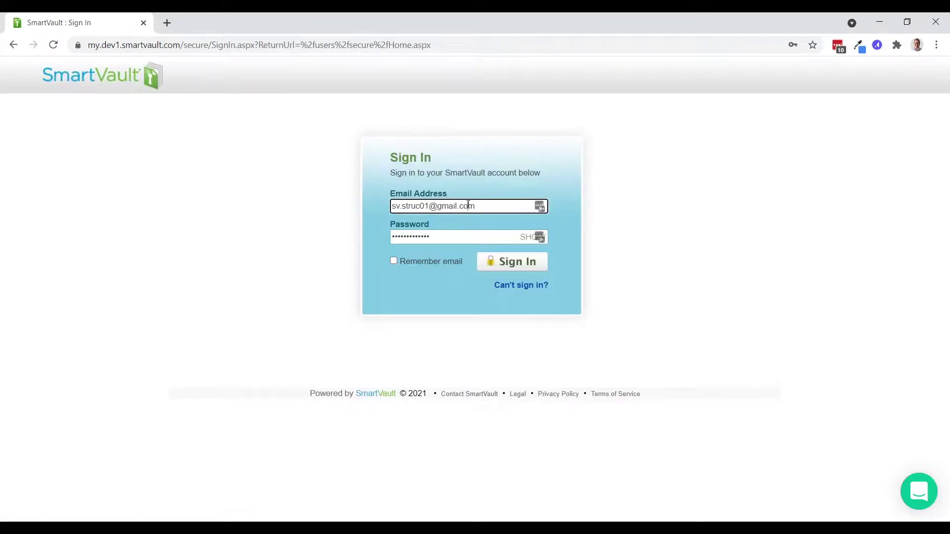
{"action": "key", "text": "Left"}
{"action": "key", "text": "Left"}
{"action": "type", "text": "dev1."}
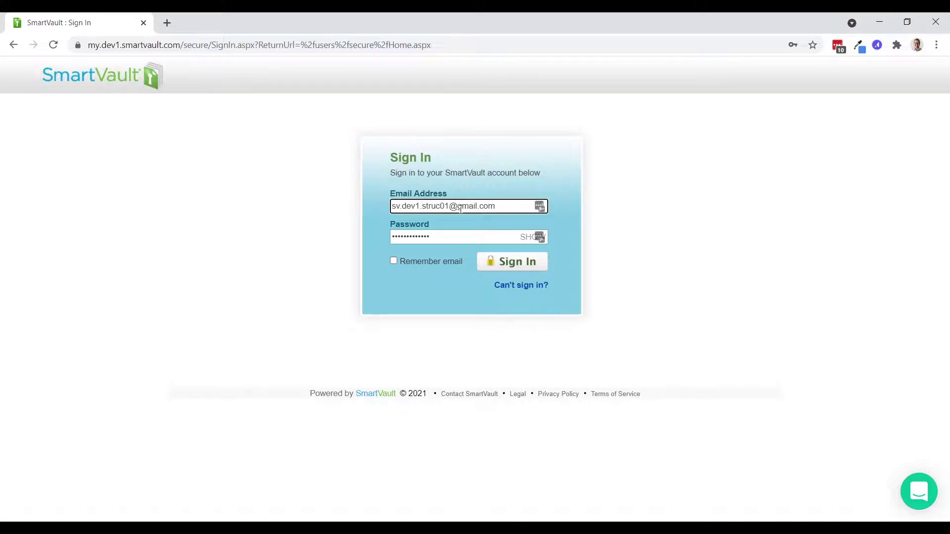
{"action": "left_click", "coordinate": [501, 266]}
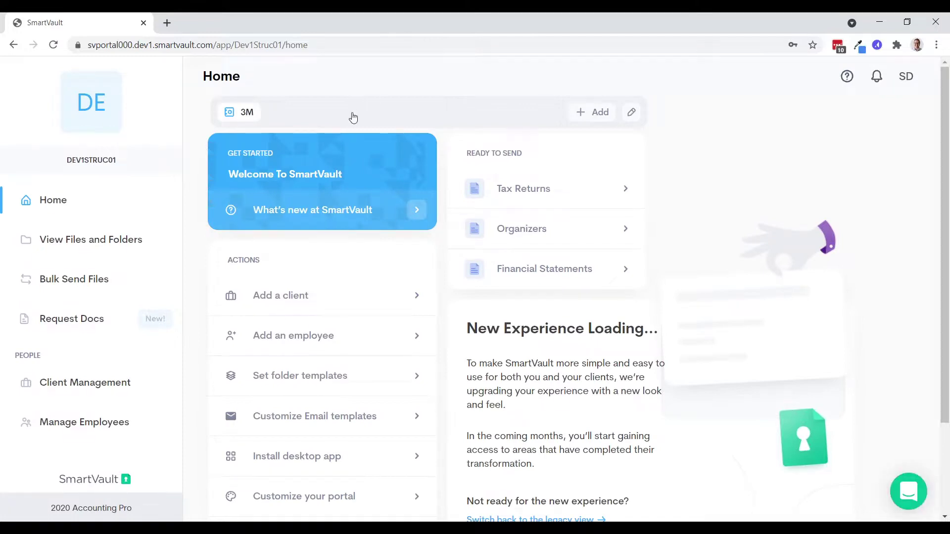
- Show the 92-client list, briefly ticking then unticking 3M and Abbott Laboratories
{"action": "left_click", "coordinate": [90, 382]}
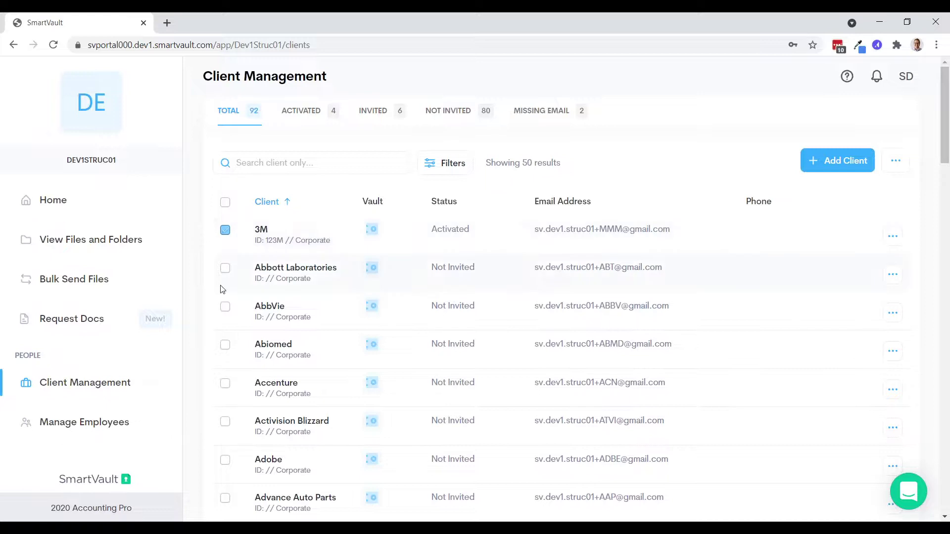
{"action": "left_click", "coordinate": [225, 268]}
{"action": "left_click", "coordinate": [225, 267]}
{"action": "left_click", "coordinate": [372, 231]}
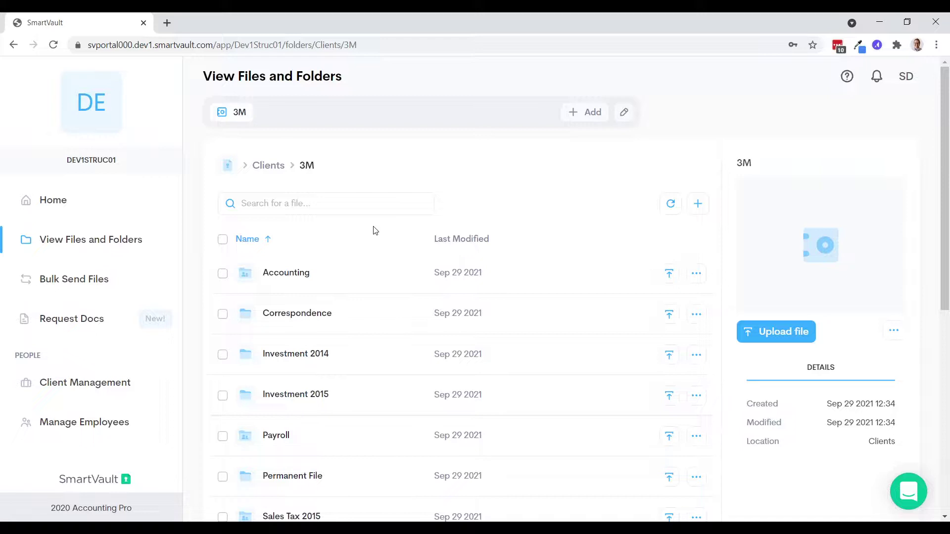
{"action": "key", "text": "alt+Left"}
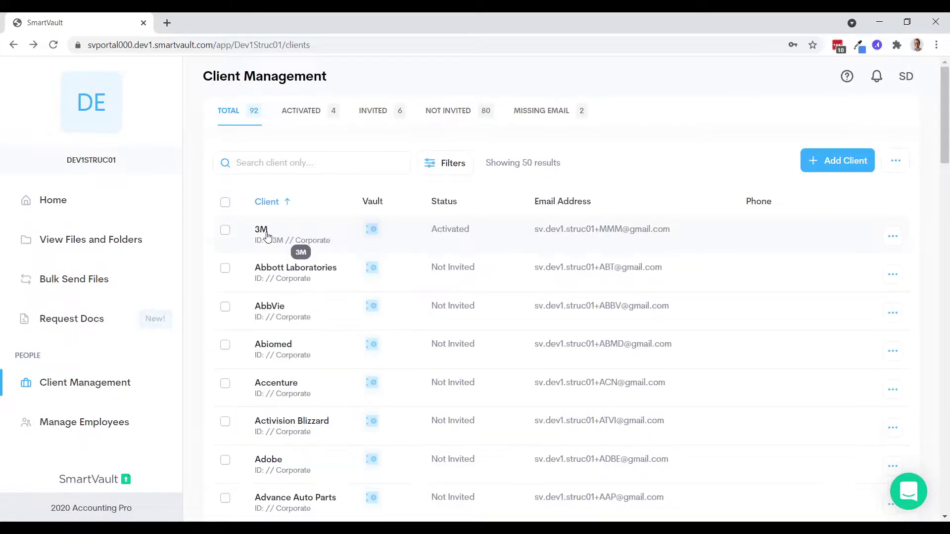
{"action": "left_click", "coordinate": [263, 233]}
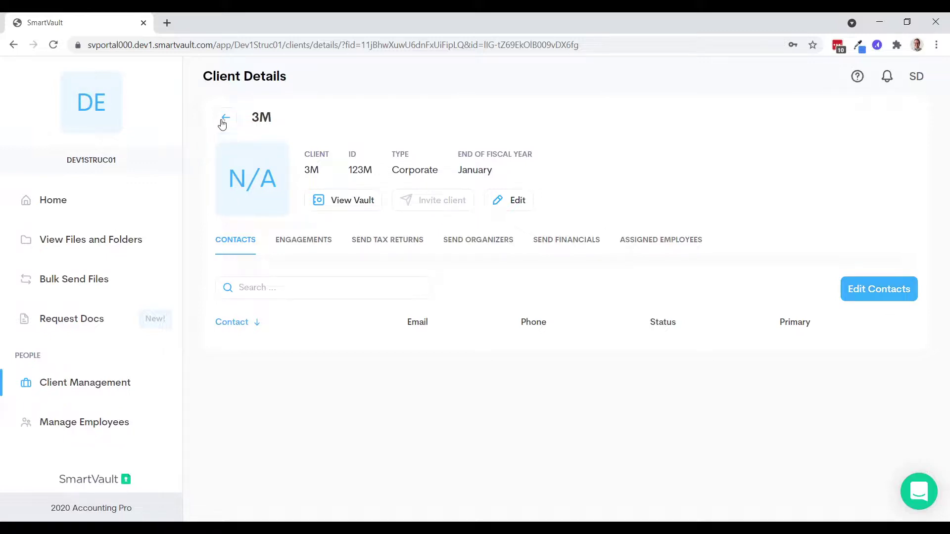
{"action": "left_click_drag", "start_coordinate": [399, 170], "coordinate": [424, 170]}
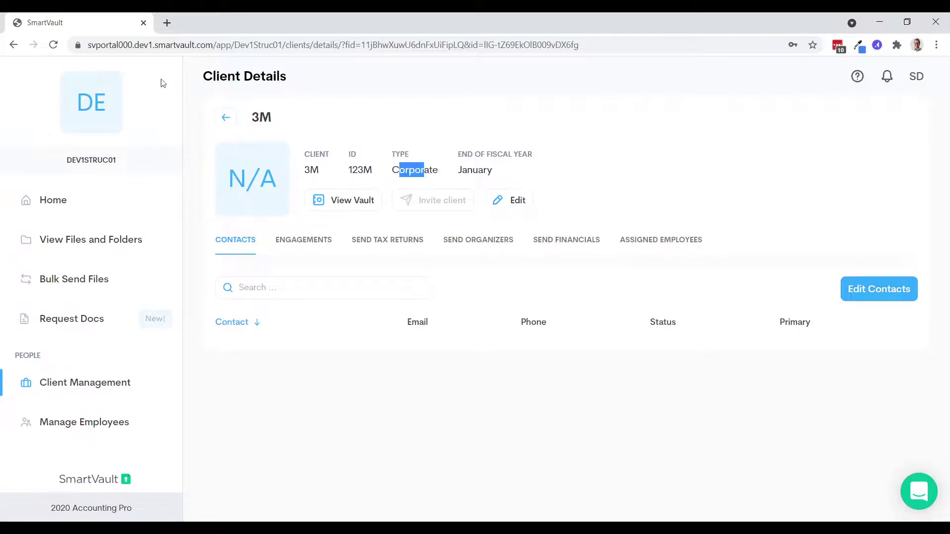
{"action": "left_click", "coordinate": [228, 121]}
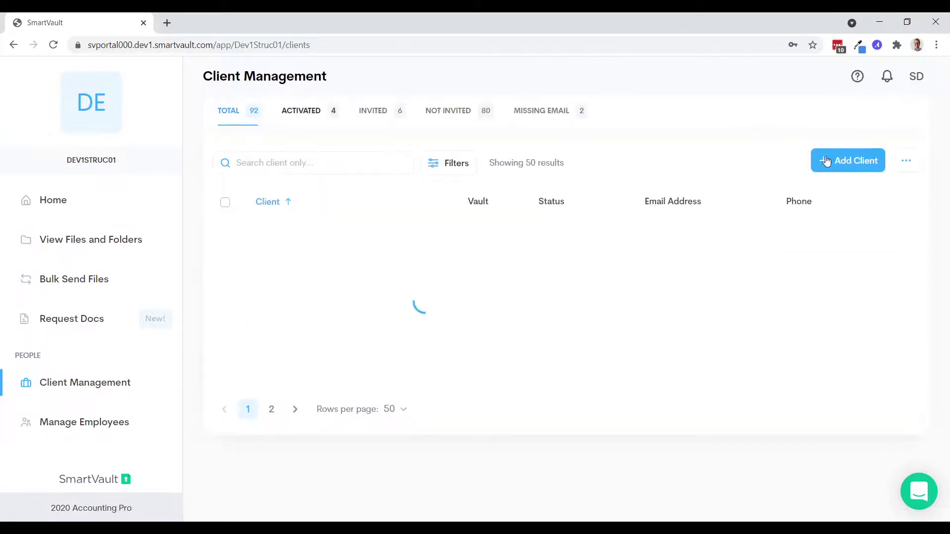
- Add a new Entity client of Corporate type with a client ID and name 'Montana, LLC'
{"action": "left_click", "coordinate": [826, 161]}
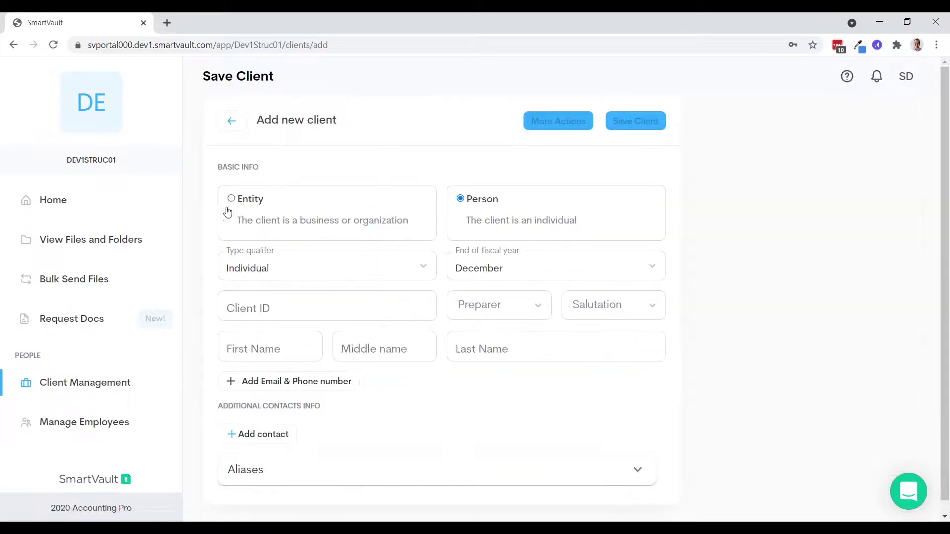
{"action": "left_click", "coordinate": [231, 199]}
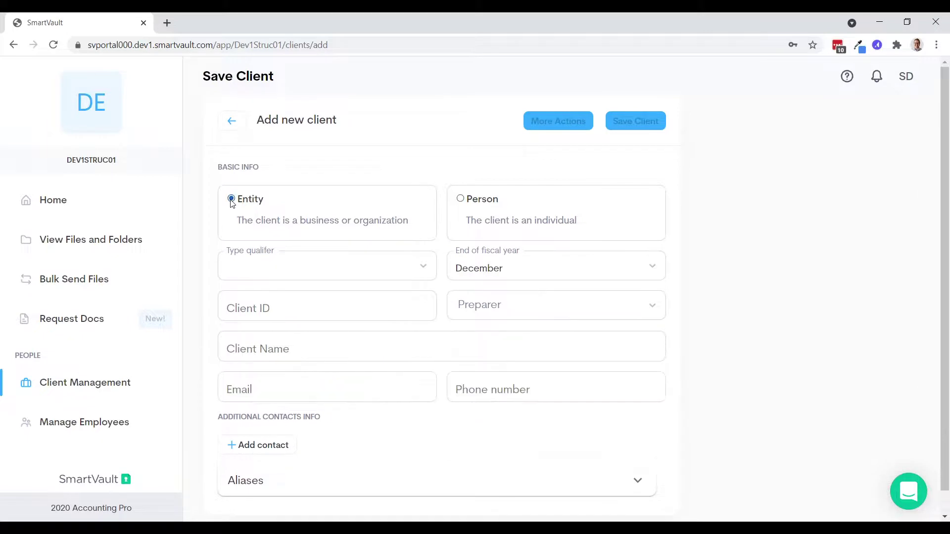
{"action": "left_click", "coordinate": [356, 270]}
{"action": "left_click", "coordinate": [268, 295]}
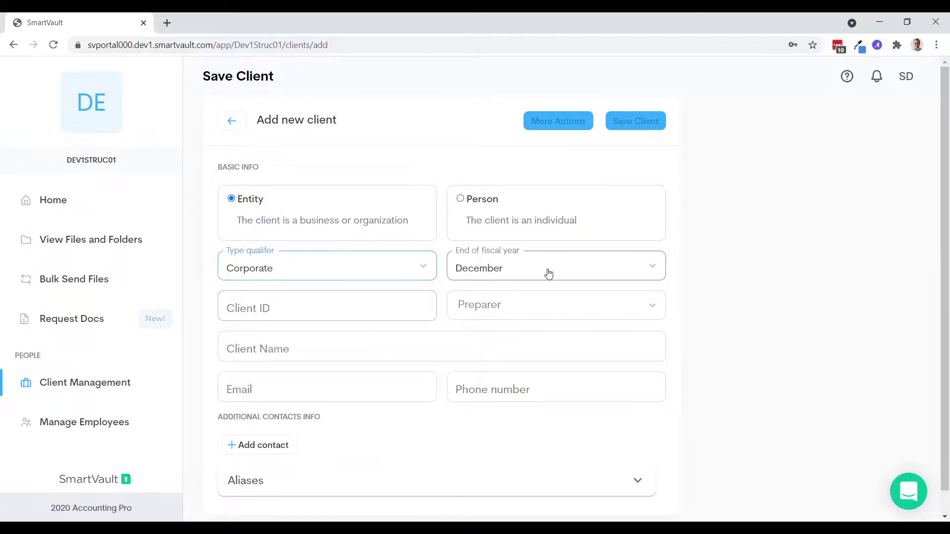
{"action": "left_click", "coordinate": [389, 304]}
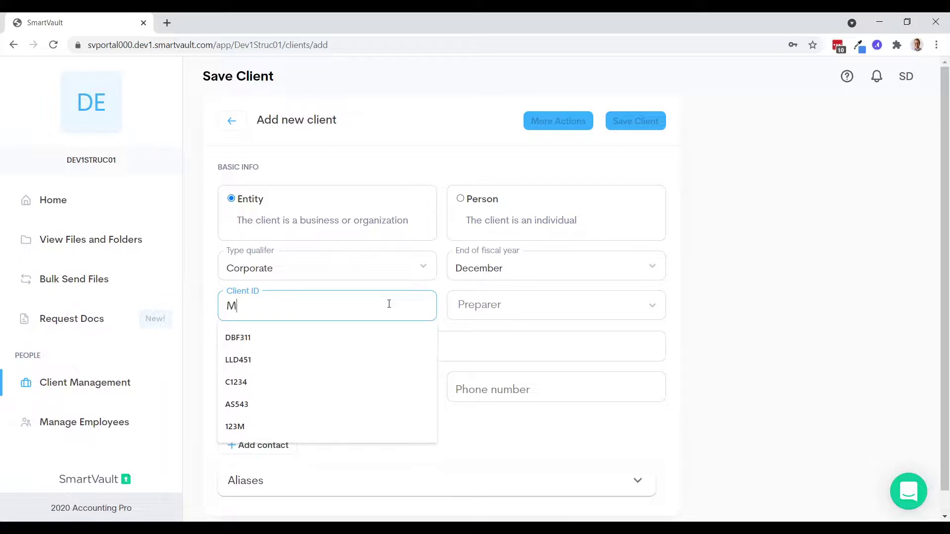
{"action": "type", "text": "Montana123"}
{"action": "left_click", "coordinate": [363, 340]}
{"action": "type", "text": "Montana, "}
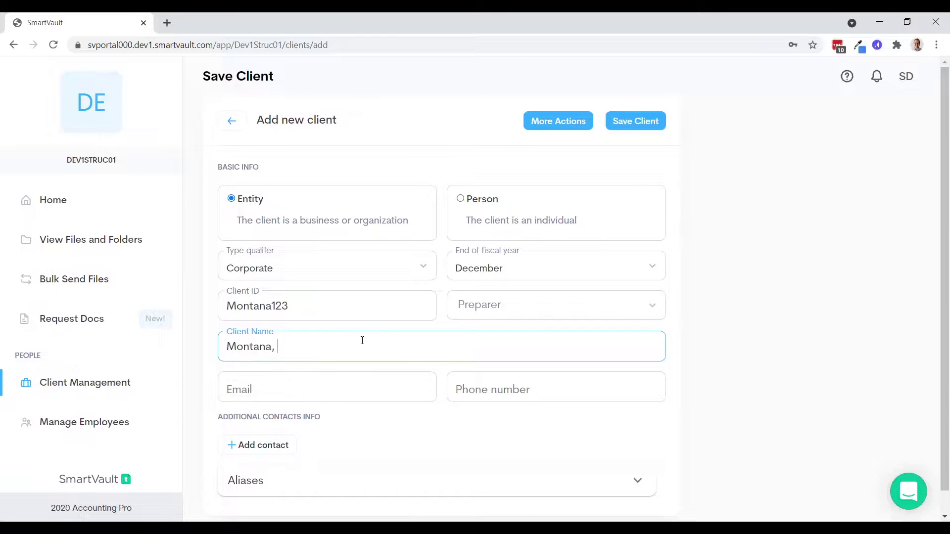
{"action": "type", "text": "LLC"}
- Add a primary contact to the client and enter the contact's first and last name
{"action": "scroll", "coordinate": [356, 349], "scroll_direction": "down", "scroll_amount": 1}
{"action": "left_click", "coordinate": [237, 365]}
{"action": "left_click", "coordinate": [661, 357]}
{"action": "left_click", "coordinate": [697, 354]}
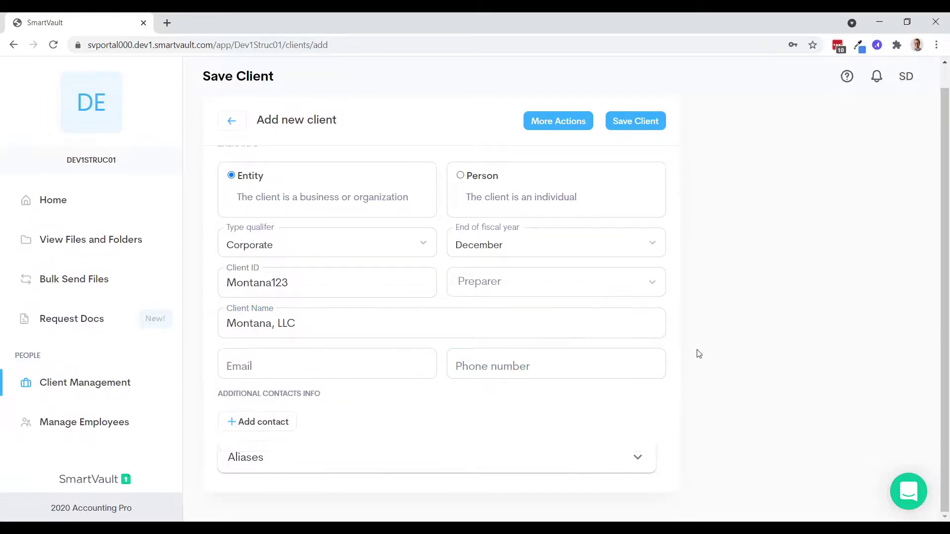
{"action": "left_click", "coordinate": [261, 421]}
{"action": "scroll", "coordinate": [419, 384], "scroll_direction": "down", "scroll_amount": 3}
{"action": "left_click", "coordinate": [553, 303]}
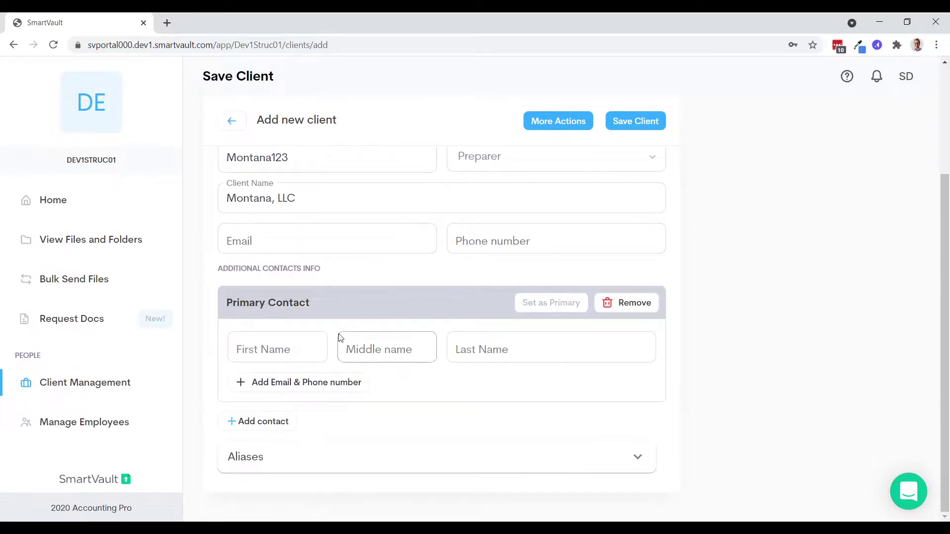
{"action": "left_click", "coordinate": [304, 351]}
{"action": "key", "text": "Tab"}
{"action": "key", "text": "Tab"}
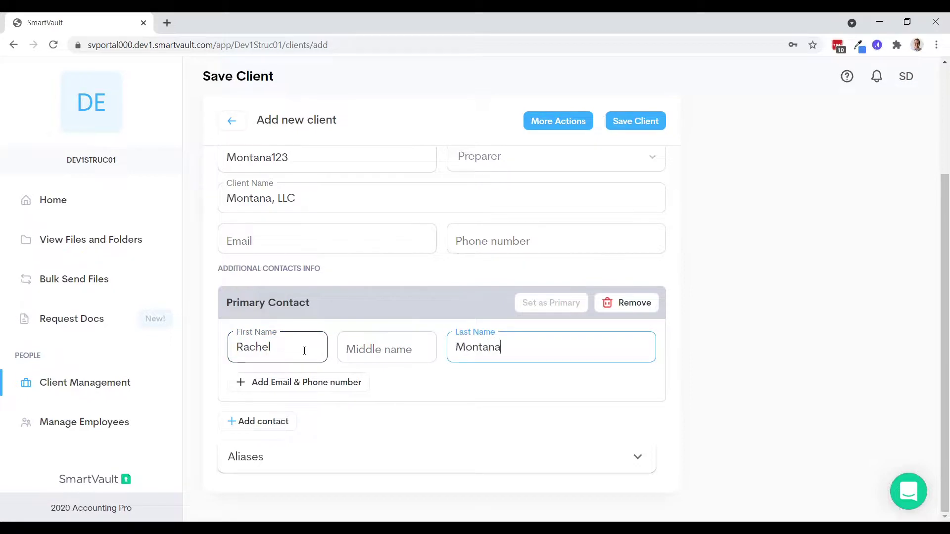
{"action": "key", "text": "Tab"}
- Enter the contact's e-mail address and phone number, then open More Actions
{"action": "left_click", "coordinate": [292, 383]}
{"action": "left_click", "coordinate": [273, 386]}
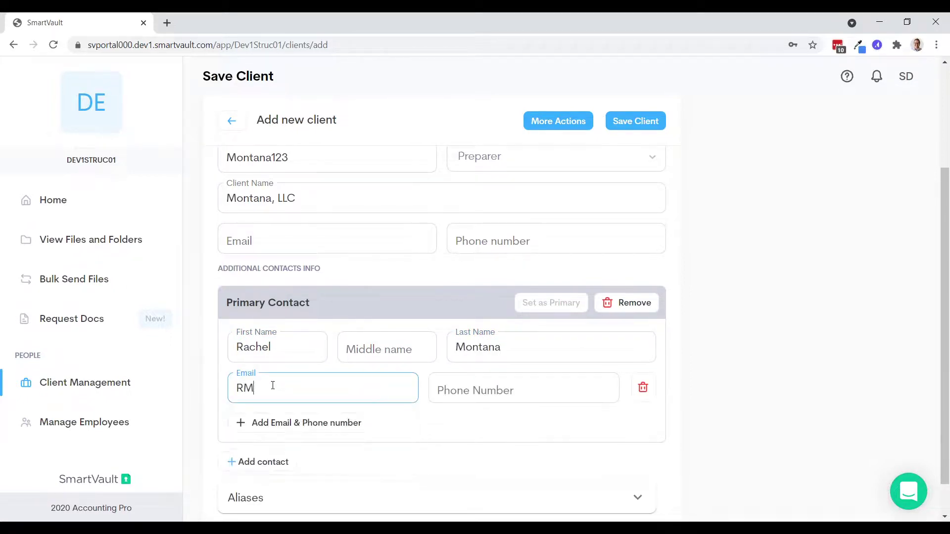
{"action": "key", "text": "Tab"}
{"action": "type", "text": "38815"}
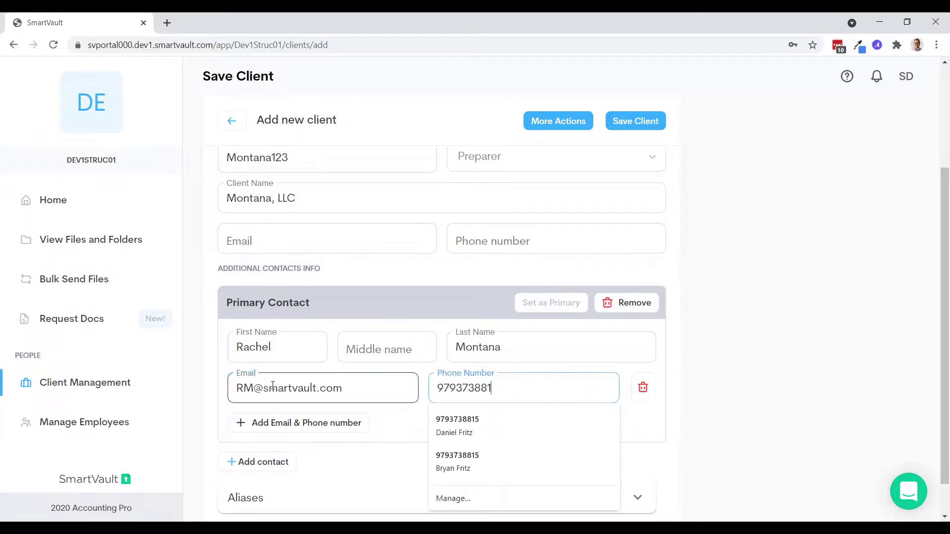
{"action": "left_click", "coordinate": [759, 286]}
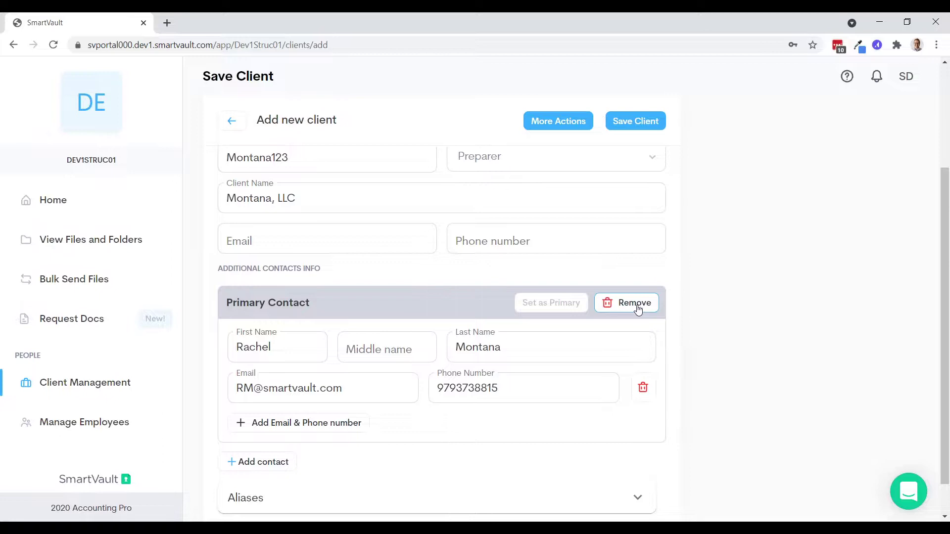
{"action": "scroll", "coordinate": [558, 164], "scroll_direction": "up", "scroll_amount": 3}
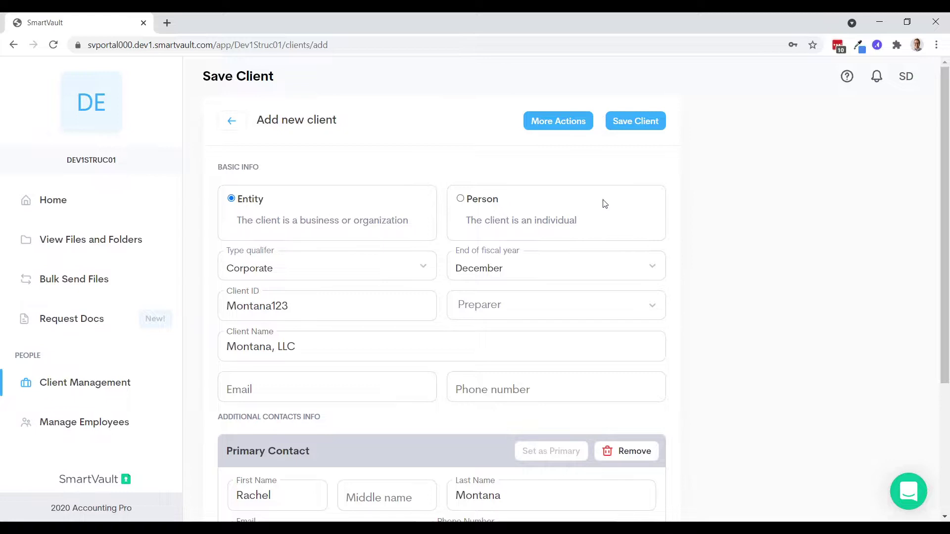
{"action": "left_click", "coordinate": [558, 122]}
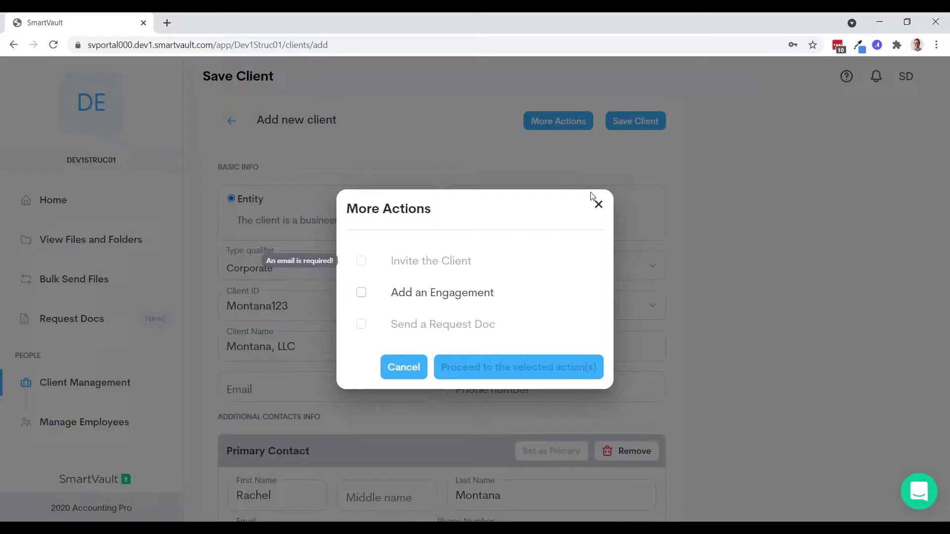
- Close More Actions and enter the client's own e-mail address
{"action": "left_click", "coordinate": [396, 361]}
{"action": "scroll", "coordinate": [394, 353], "scroll_direction": "down", "scroll_amount": 3}
{"action": "left_click", "coordinate": [290, 197]}
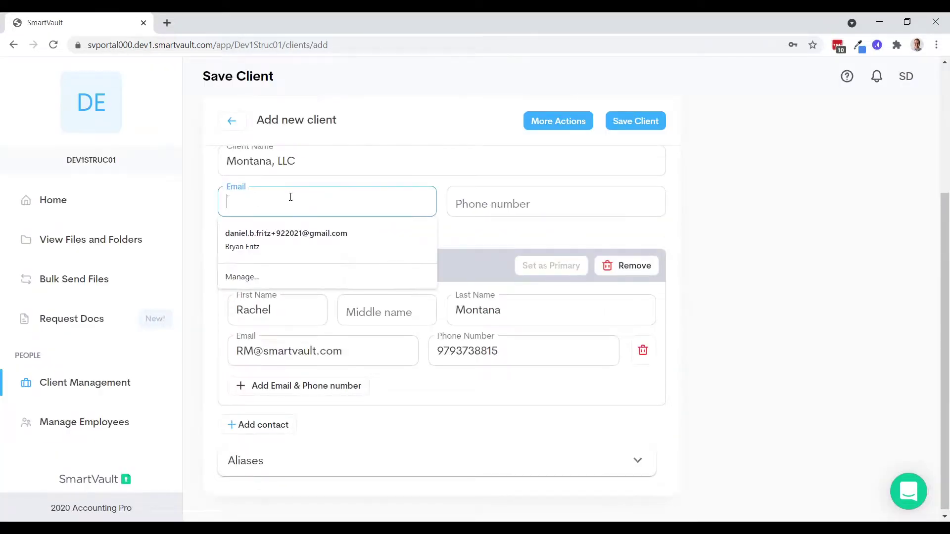
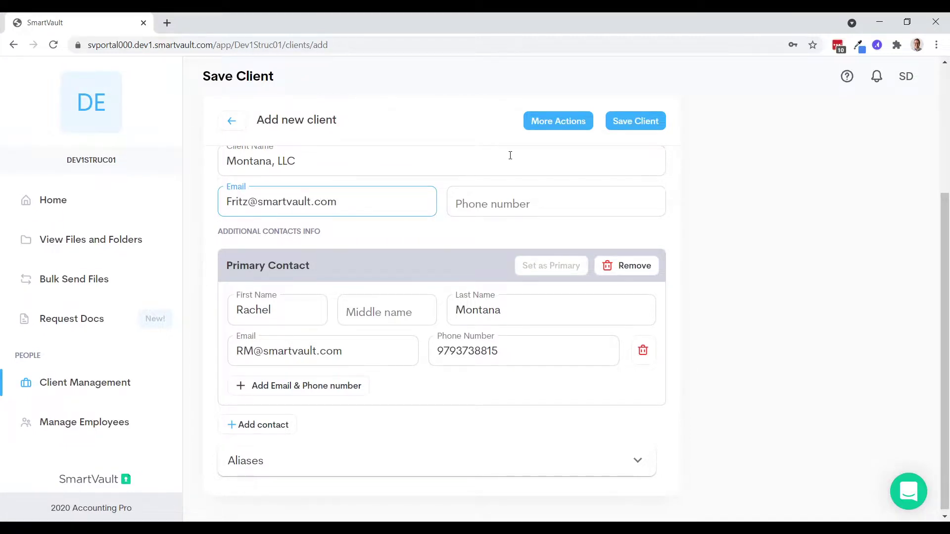
- Tick and untick Add an Engagement in More Actions, then cancel without proceeding
{"action": "left_click", "coordinate": [549, 129]}
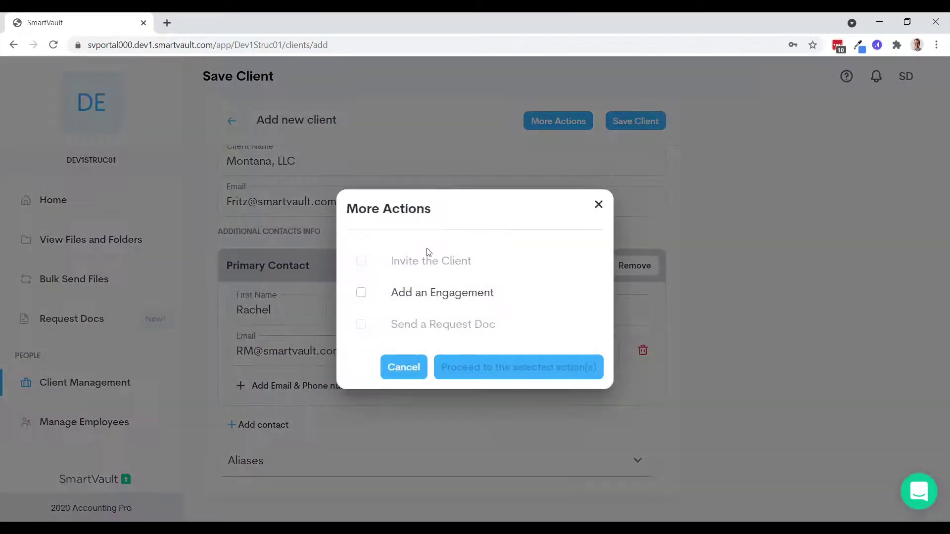
{"action": "left_click", "coordinate": [362, 293]}
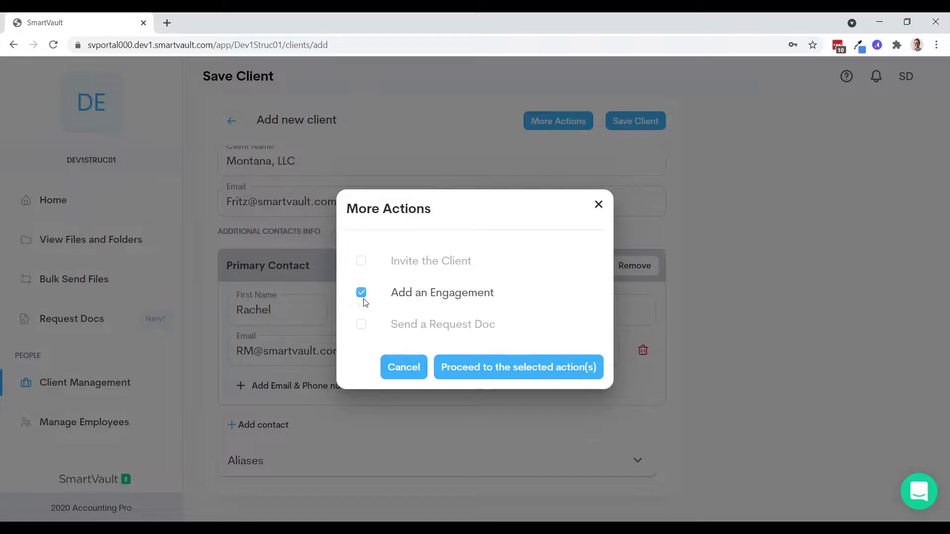
{"action": "left_click", "coordinate": [361, 293]}
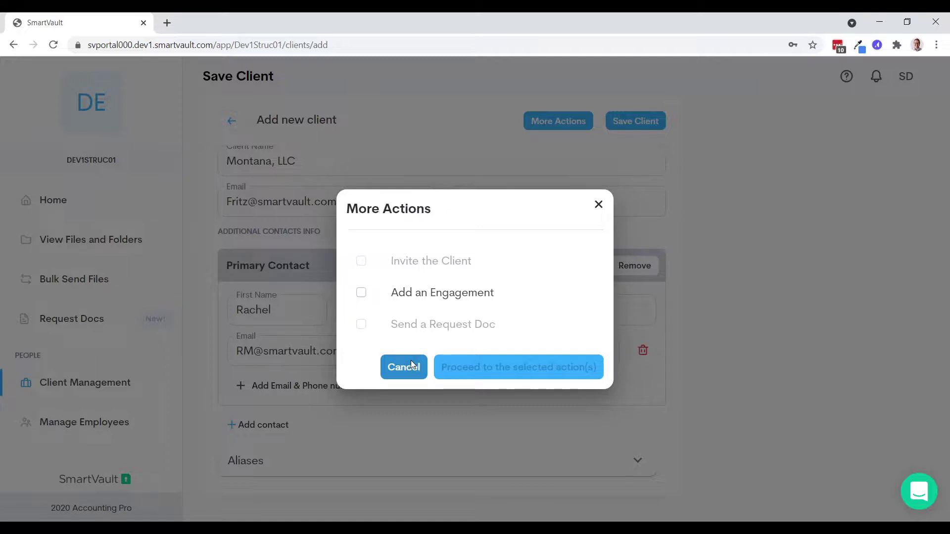
{"action": "left_click", "coordinate": [397, 367]}
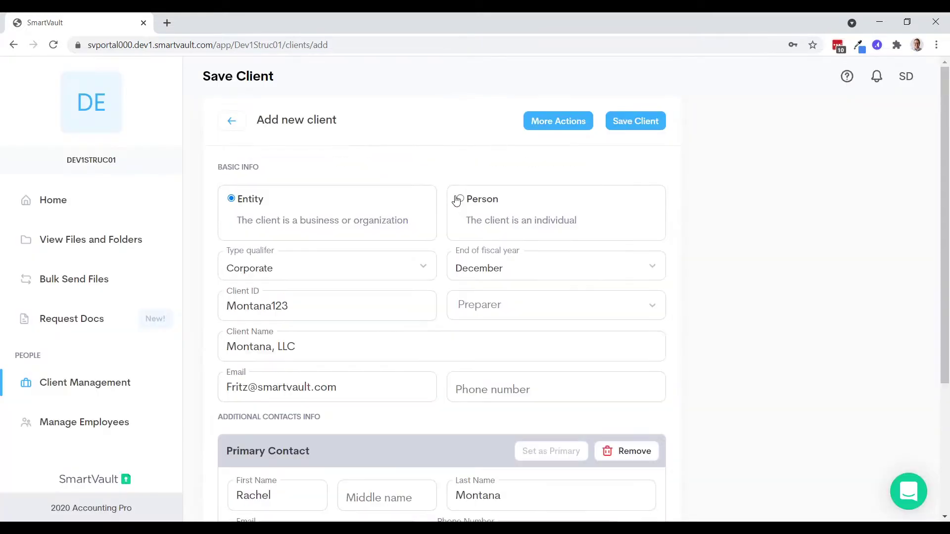
- Switch the client type to Person and copy the existing e-mail address
{"action": "left_click", "coordinate": [458, 205]}
{"action": "left_click", "coordinate": [544, 121]}
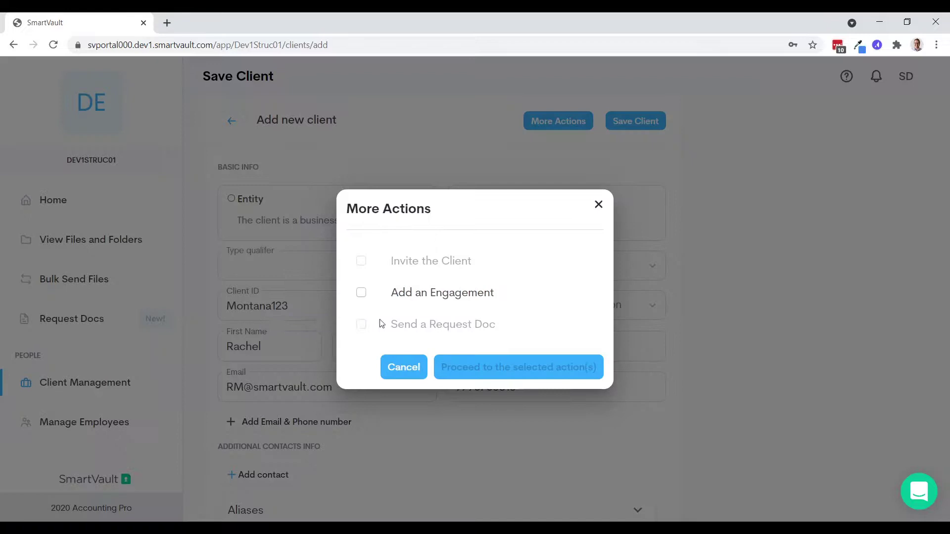
{"action": "left_click", "coordinate": [598, 204]}
{"action": "left_click", "coordinate": [333, 387]}
{"action": "key", "text": "ctrl+a"}
{"action": "key", "text": "ctrl+c"}
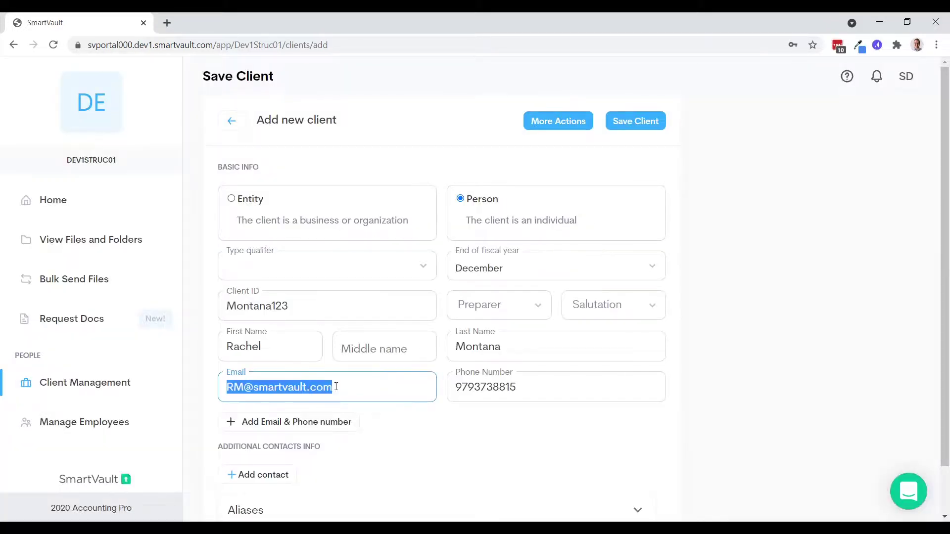
{"action": "scroll", "coordinate": [357, 365], "scroll_direction": "down", "scroll_amount": 1}
- Add another contact with the pasted e-mail and a first and last name
{"action": "left_click", "coordinate": [342, 385]}
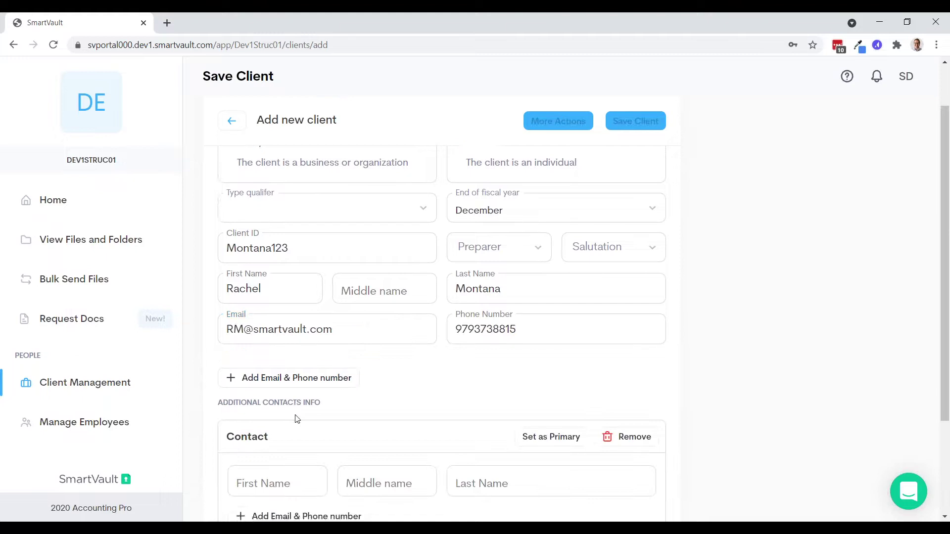
{"action": "scroll", "coordinate": [297, 417], "scroll_direction": "down", "scroll_amount": 3}
{"action": "left_click", "coordinate": [288, 384]}
{"action": "left_click", "coordinate": [289, 384]}
{"action": "key", "text": "ctrl+v"}
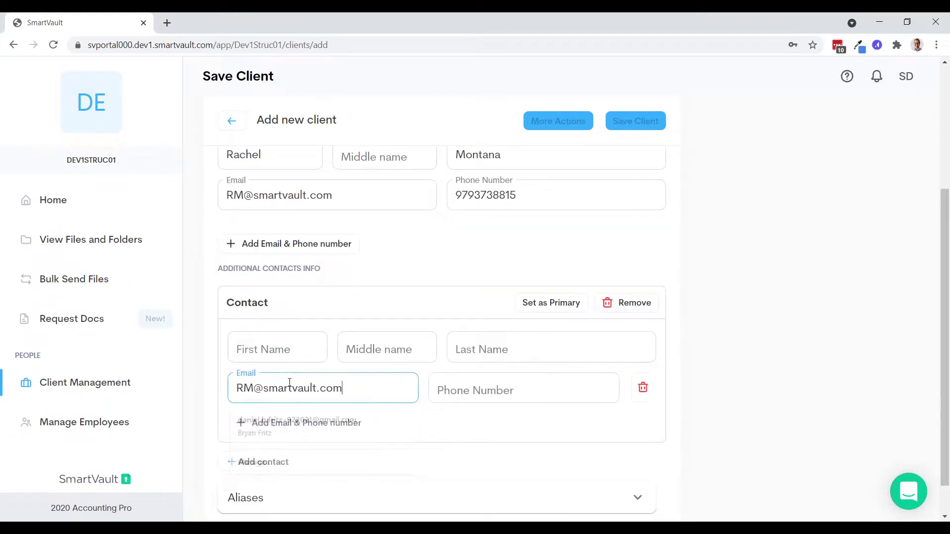
{"action": "left_click", "coordinate": [278, 347]}
{"action": "key", "text": "Tab"}
{"action": "key", "text": "Tab"}
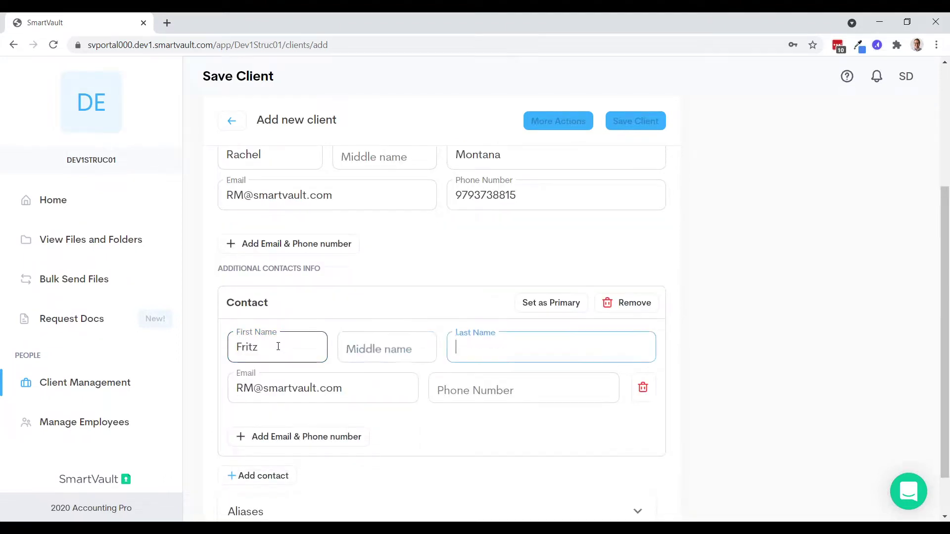
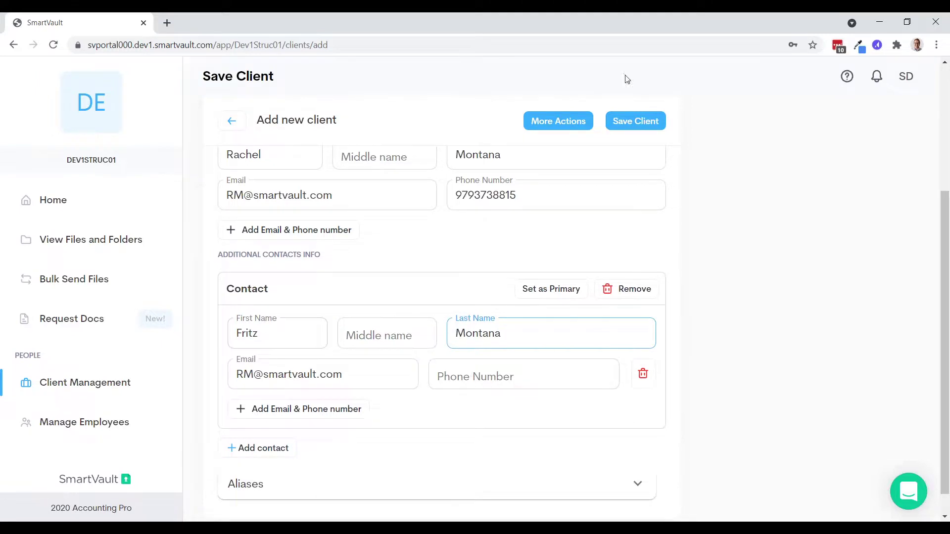
- Review More Actions, then leave the form without saving, back to the client list
{"action": "left_click", "coordinate": [559, 120]}
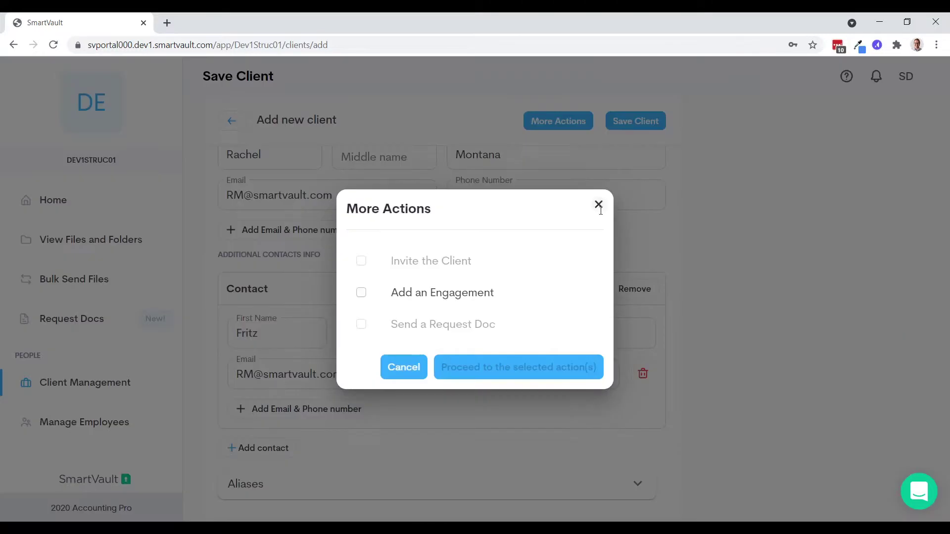
{"action": "left_click", "coordinate": [598, 205]}
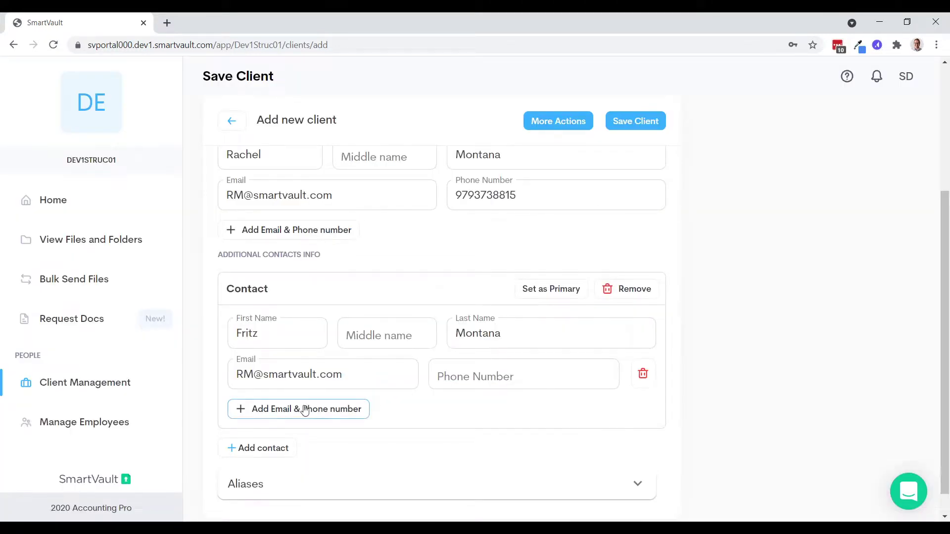
{"action": "left_click", "coordinate": [530, 120]}
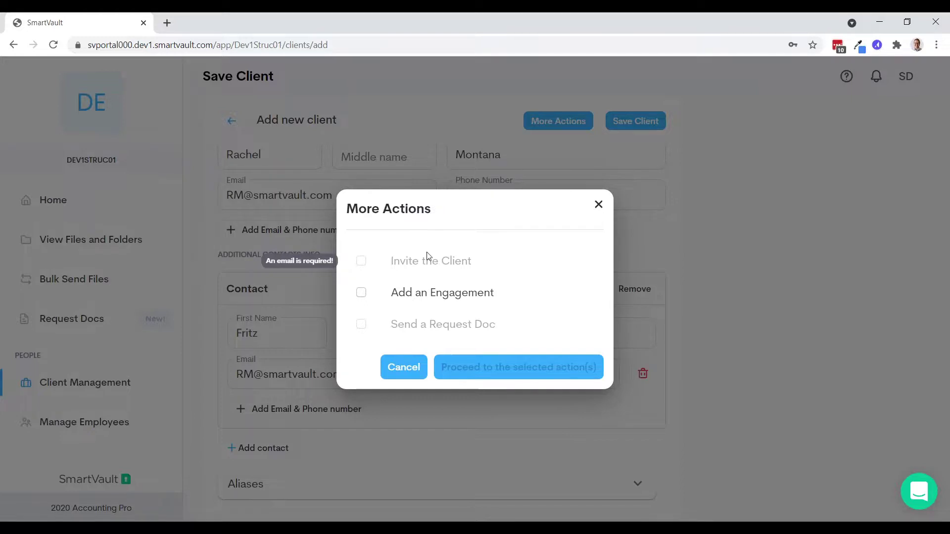
{"action": "left_click", "coordinate": [597, 205]}
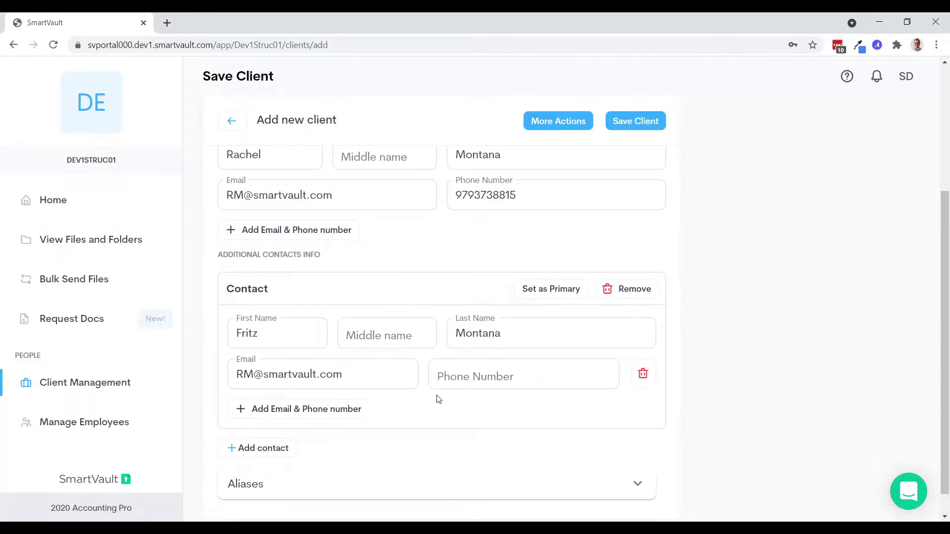
{"action": "scroll", "coordinate": [484, 297], "scroll_direction": "up", "scroll_amount": 4}
{"action": "left_click", "coordinate": [240, 129]}
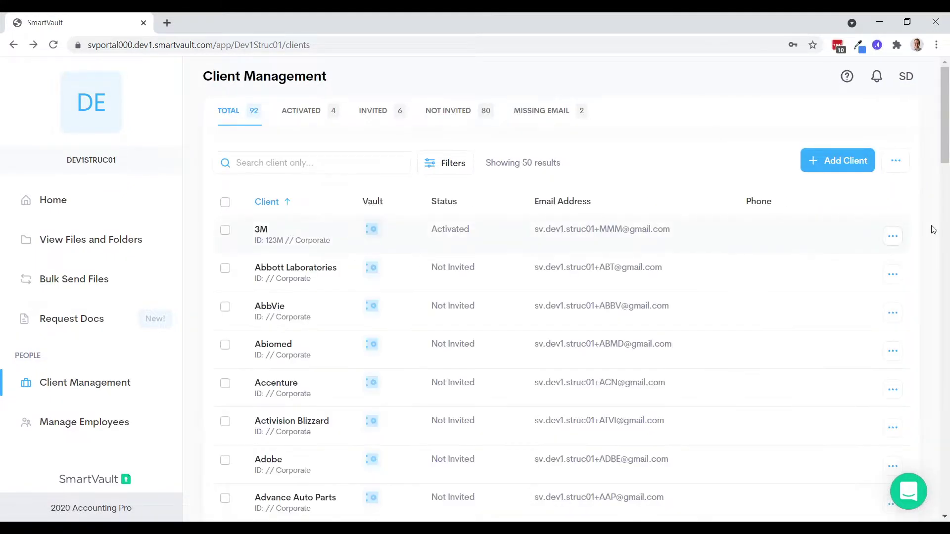
- Filter the client list to show only Client Type Corporate
{"action": "left_click", "coordinate": [892, 237]}
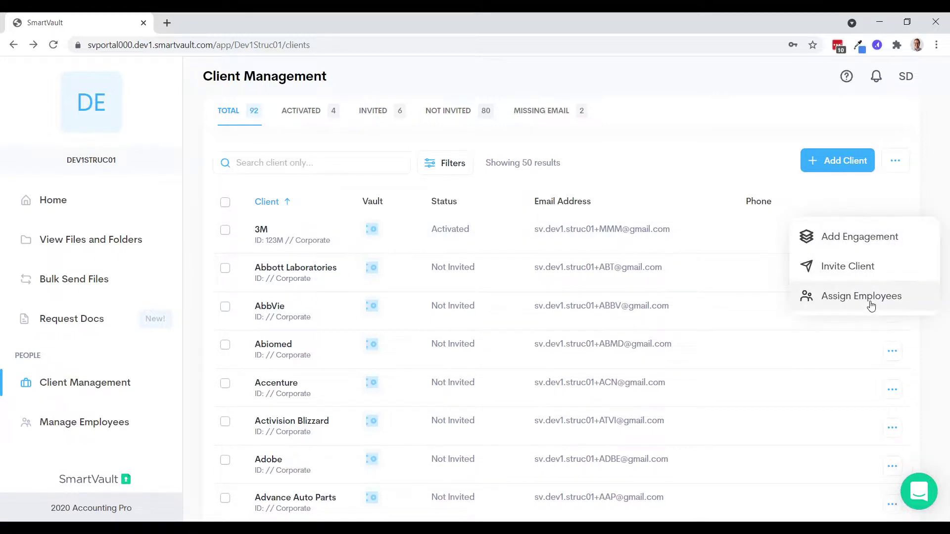
{"action": "left_click", "coordinate": [702, 159]}
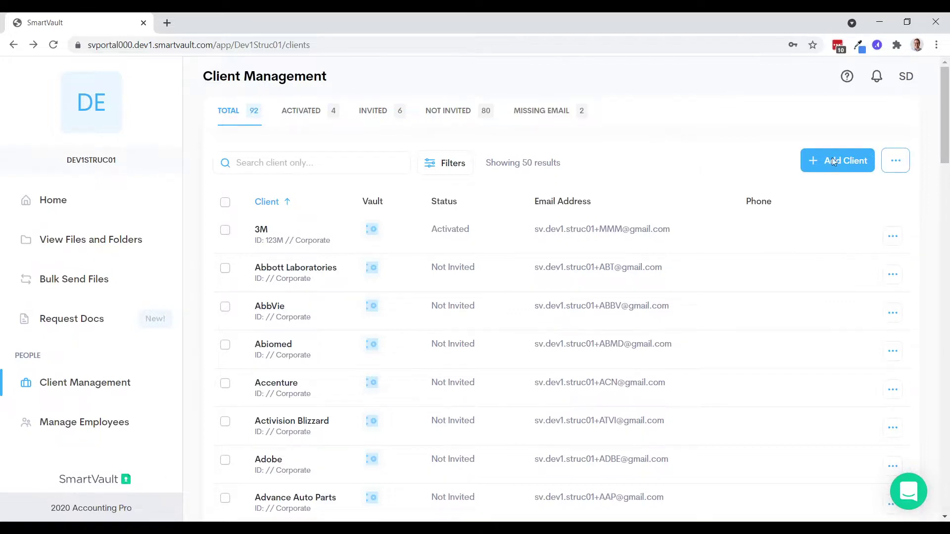
{"action": "left_click", "coordinate": [440, 163]}
{"action": "left_click", "coordinate": [641, 198]}
{"action": "left_click", "coordinate": [570, 288]}
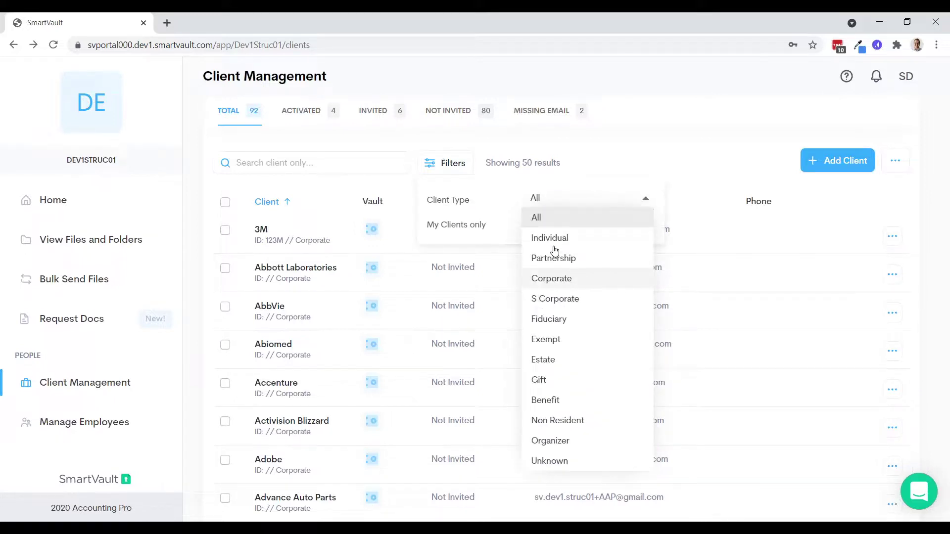
{"action": "left_click", "coordinate": [634, 151]}
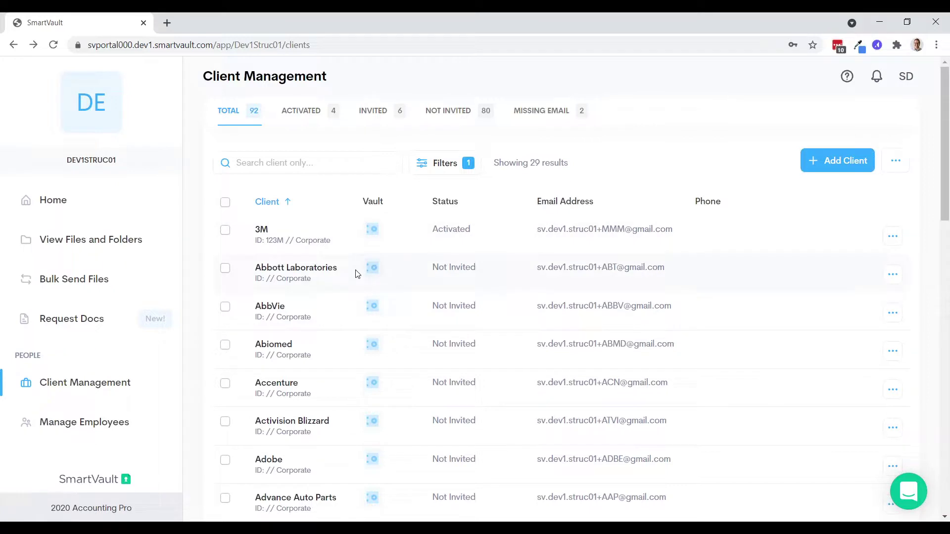
{"action": "scroll", "coordinate": [356, 271], "scroll_direction": "down", "scroll_amount": 8}
{"action": "scroll", "coordinate": [357, 271], "scroll_direction": "up", "scroll_amount": 8}
- Check the list's bulk options, then return to the SNEAK PEAK!!! presentation slide
{"action": "left_click", "coordinate": [889, 165]}
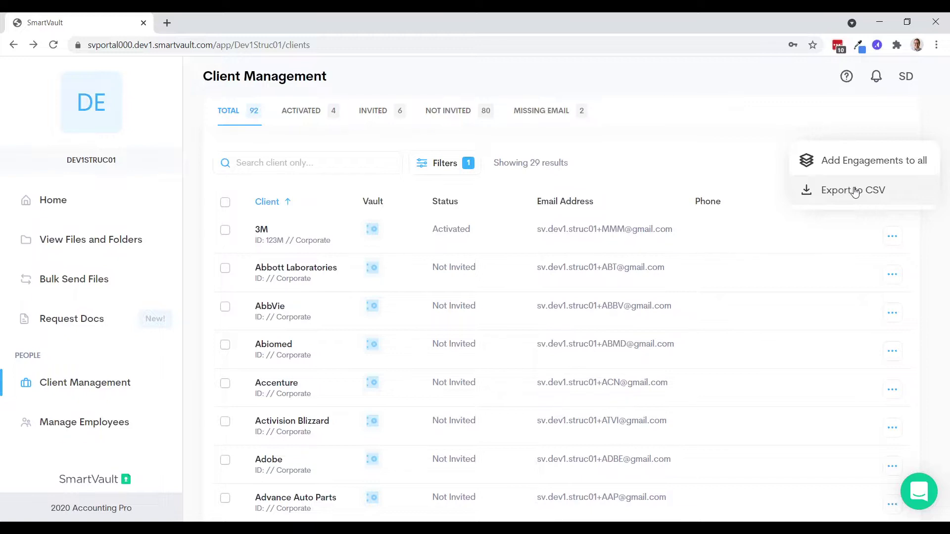
{"action": "left_click", "coordinate": [745, 160]}
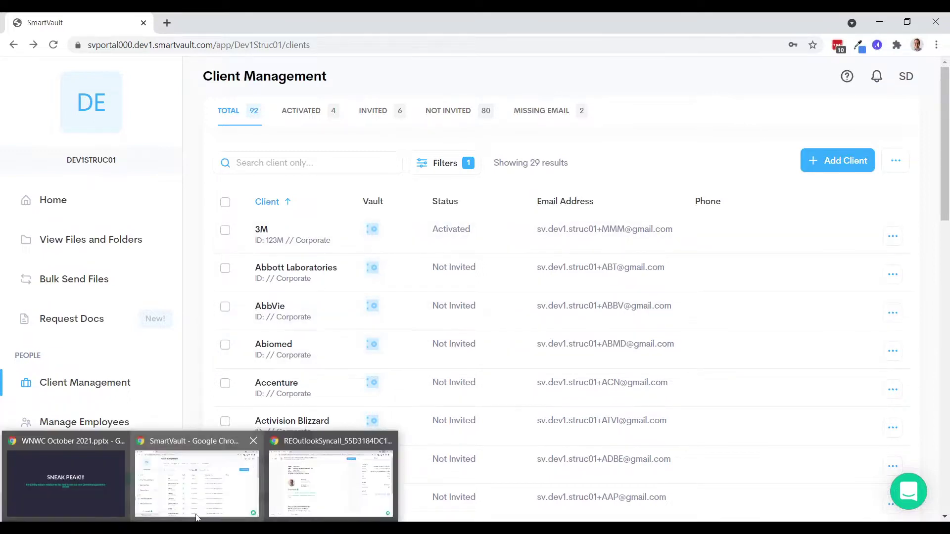
{"action": "left_click", "coordinate": [87, 485]}
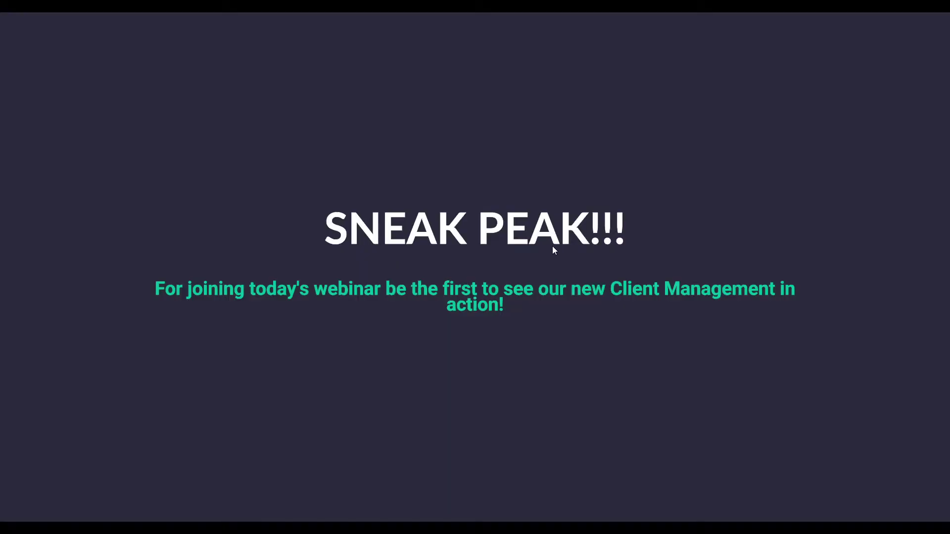